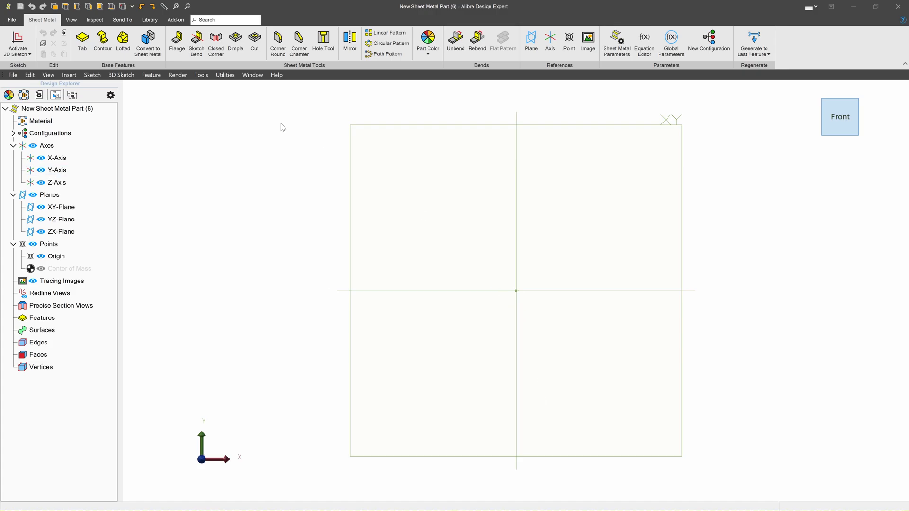
# Start a lofted flange on the XY-Plane, keeping the rounded-rectangle-to-rounded-rectangle loft type.
pyautogui.click(123, 34)
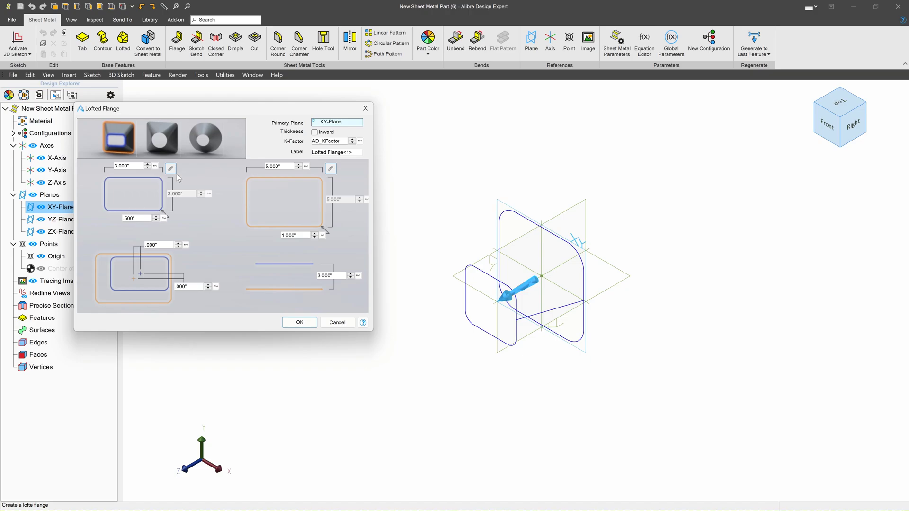
pyautogui.moveTo(186, 116); pyautogui.dragTo(238, 185)
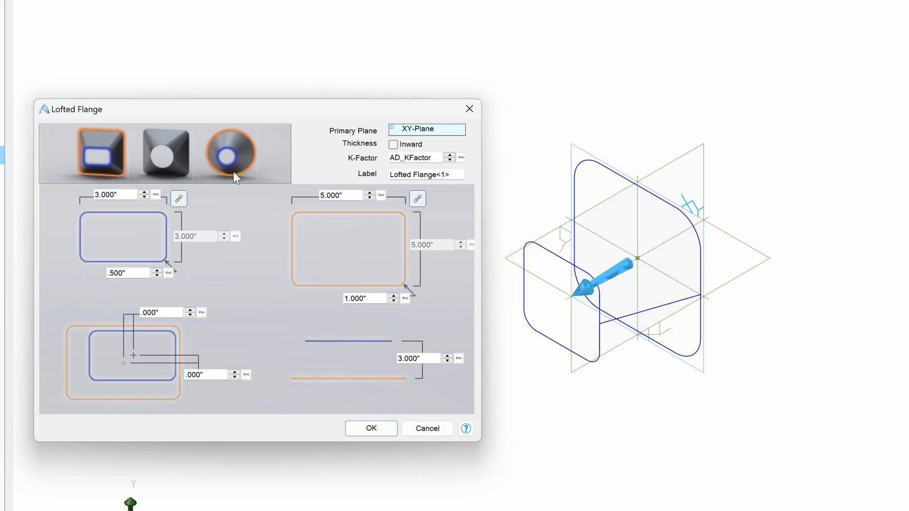
pyautogui.click(102, 156)
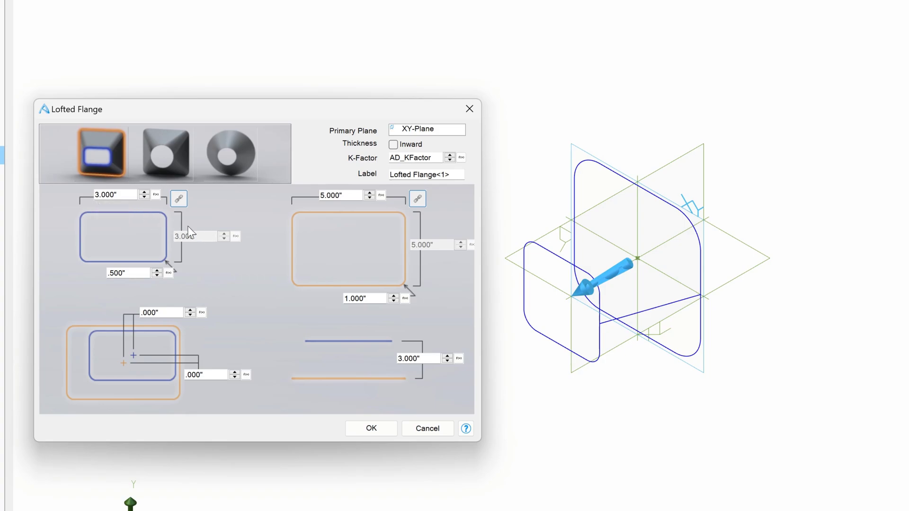
# Set the first profile width to 4 inches and the second profile width to 6 inches.
pyautogui.doubleClick(122, 196)
pyautogui.write('4')
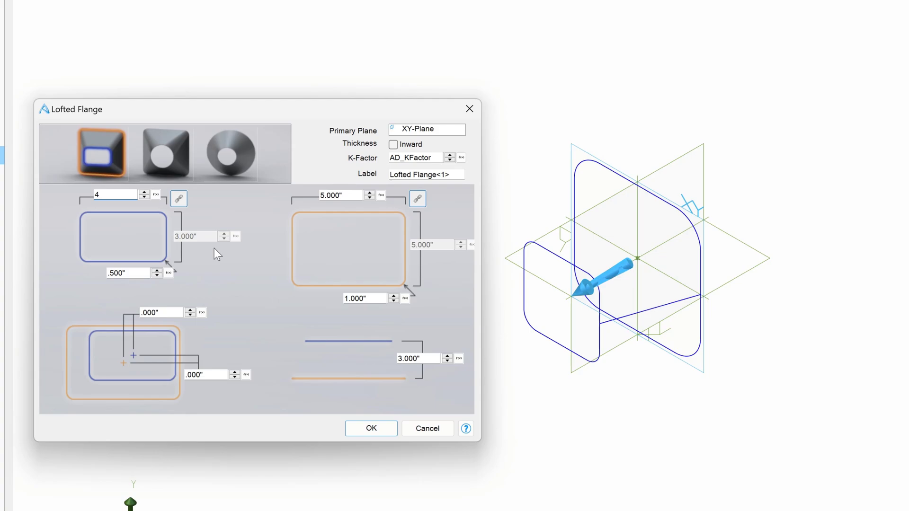
pyautogui.doubleClick(147, 272)
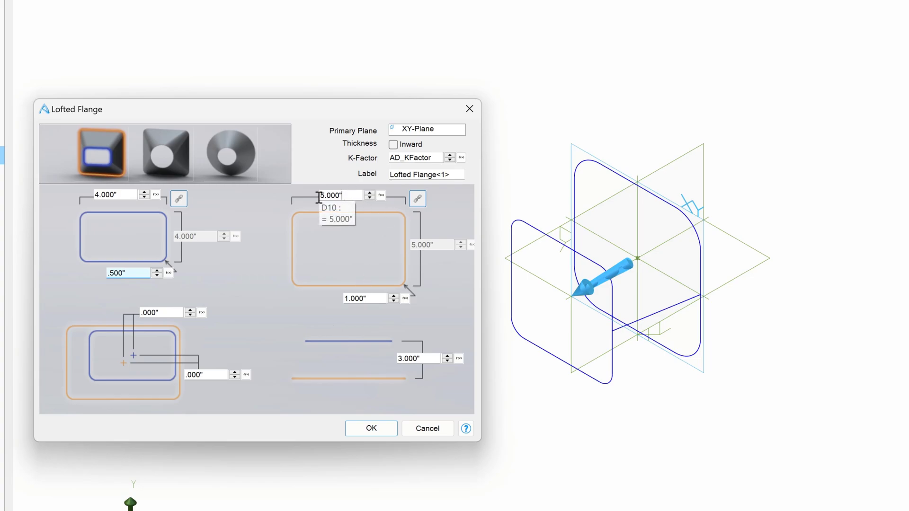
pyautogui.doubleClick(354, 194)
pyautogui.write('6')
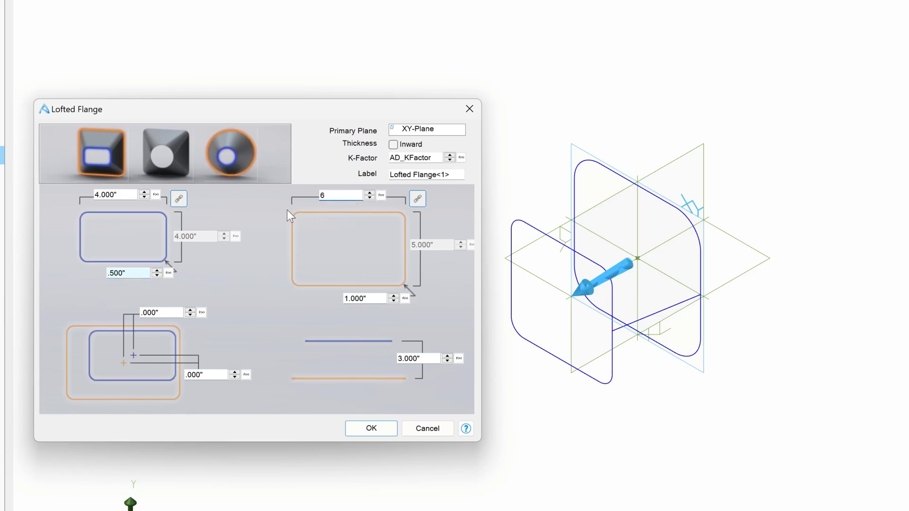
pyautogui.click(373, 299)
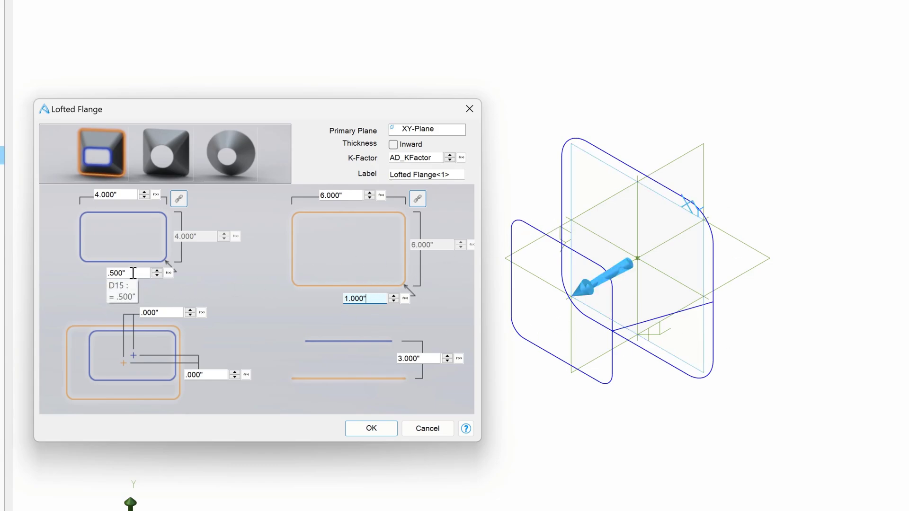
# Set the first profile's corner radius to 1.5 inches, after first trying 2.
pyautogui.moveTo(133, 273); pyautogui.dragTo(71, 268)
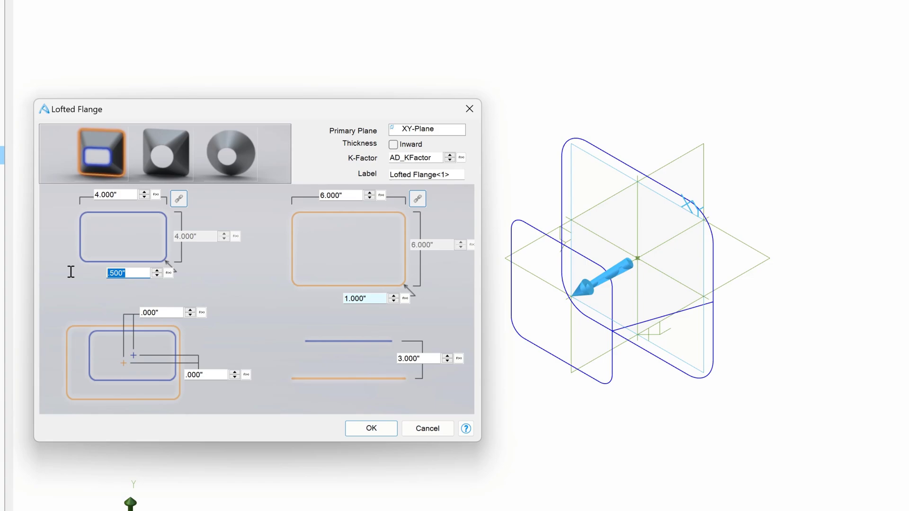
pyautogui.write('2')
pyautogui.click(124, 194)
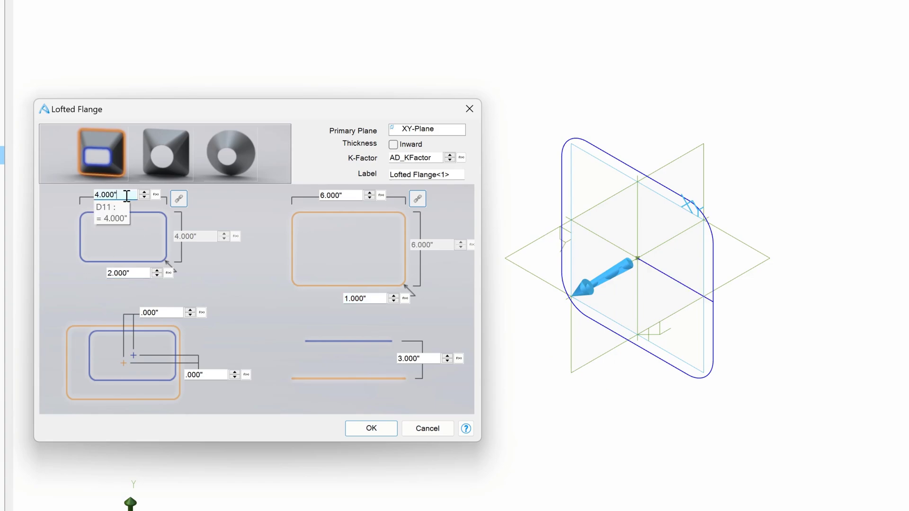
pyautogui.moveTo(137, 275); pyautogui.dragTo(89, 274)
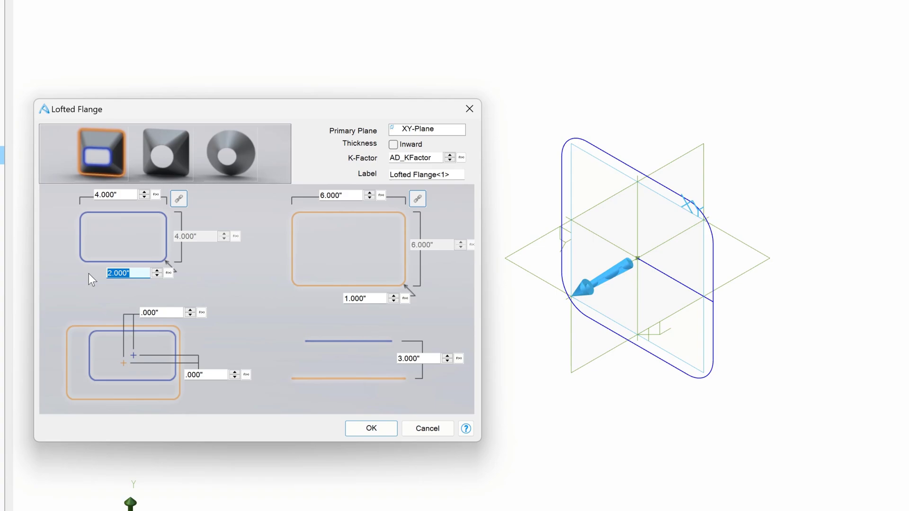
pyautogui.write('1.5')
pyautogui.click(129, 196)
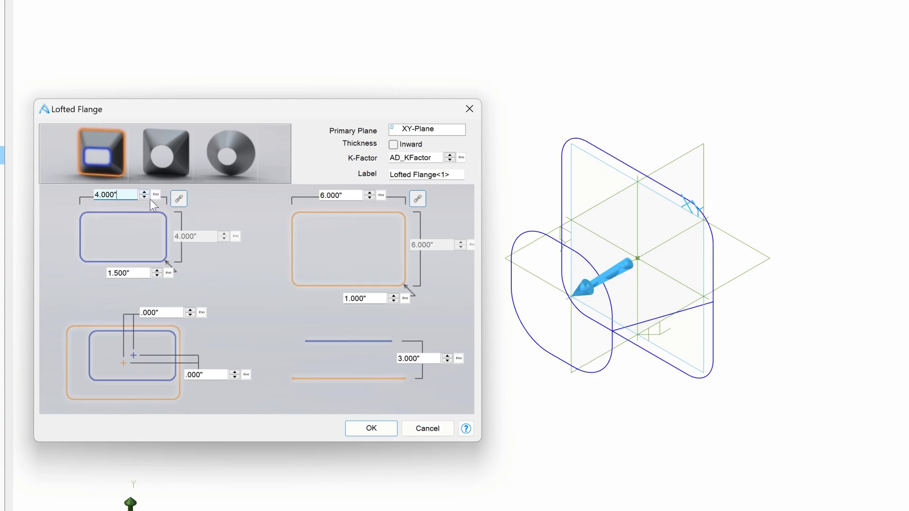
# Unlink the first profile's height and make it 2 inches, with 0.75-inch corners.
pyautogui.click(180, 199)
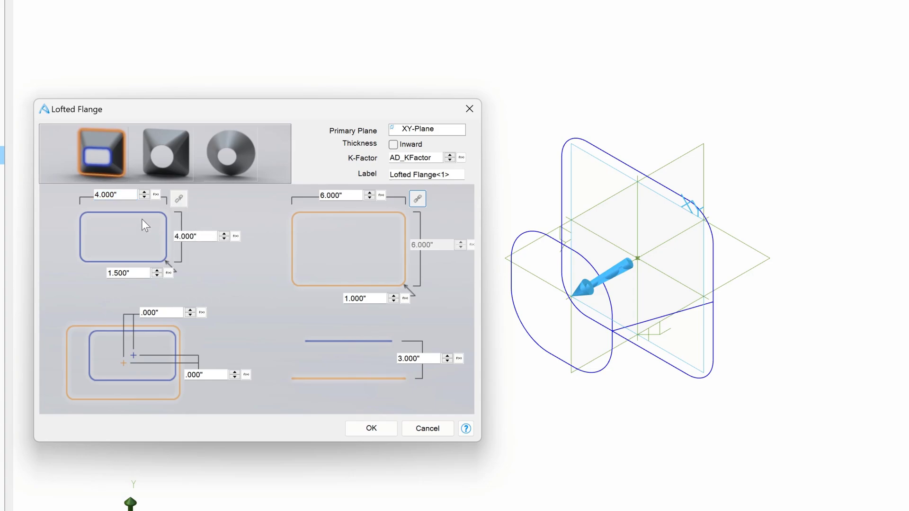
pyautogui.moveTo(198, 236); pyautogui.dragTo(109, 225)
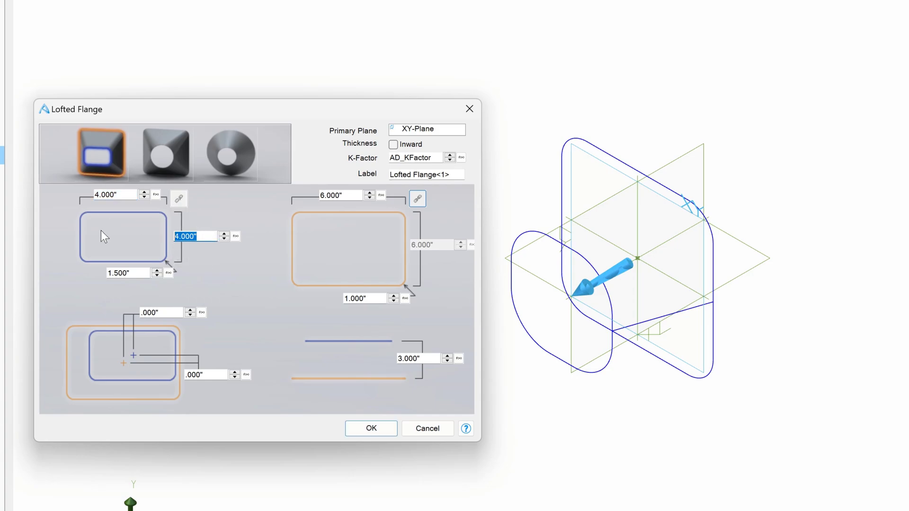
pyautogui.write('2')
pyautogui.click(125, 195)
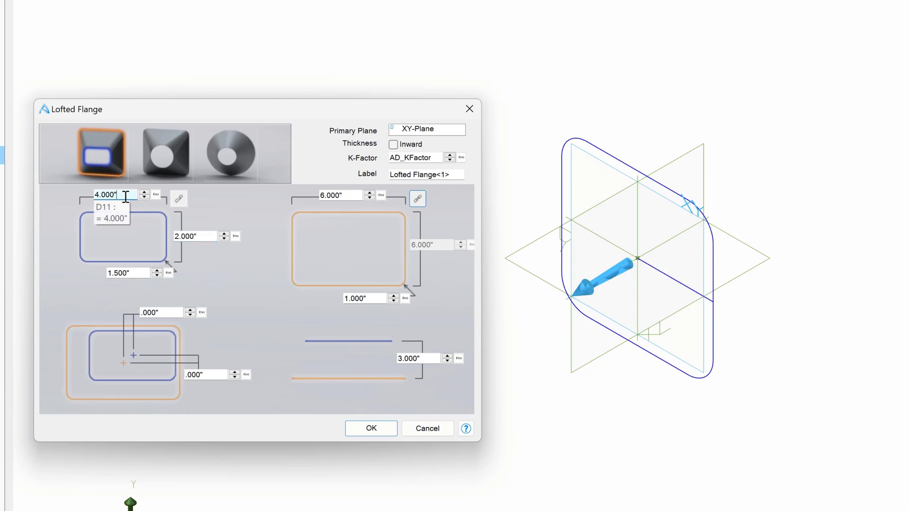
pyautogui.click(135, 273)
pyautogui.write('.')
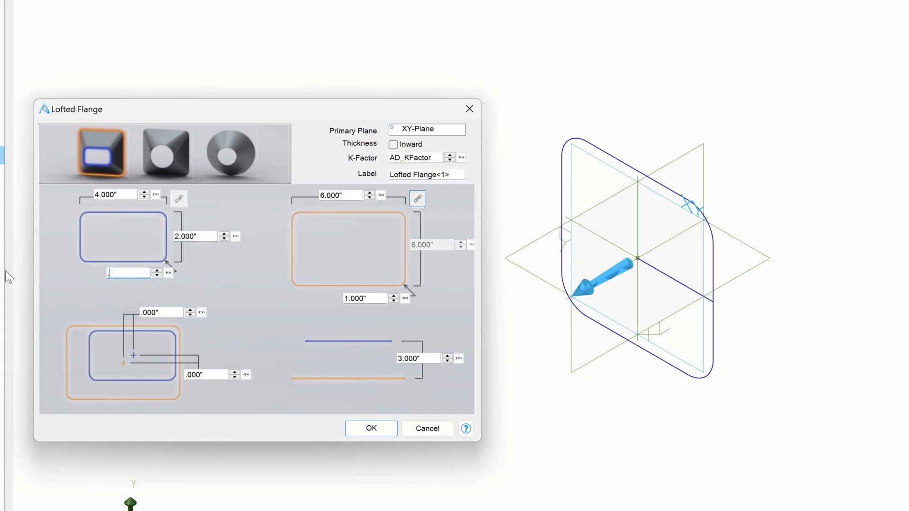
pyautogui.write('75')
pyautogui.click(130, 195)
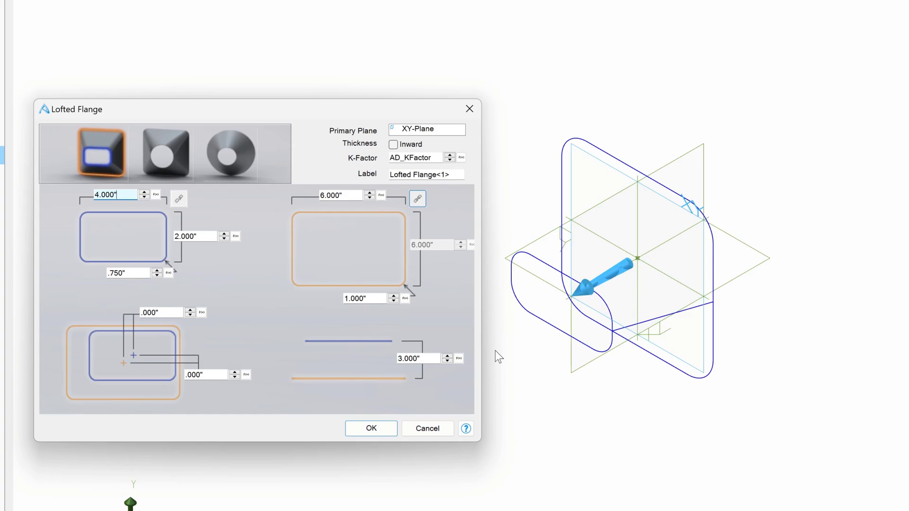
# Unlink the second profile's height and make it 6 inches wide by 8 inches tall.
pyautogui.click(419, 200)
pyautogui.click(435, 245)
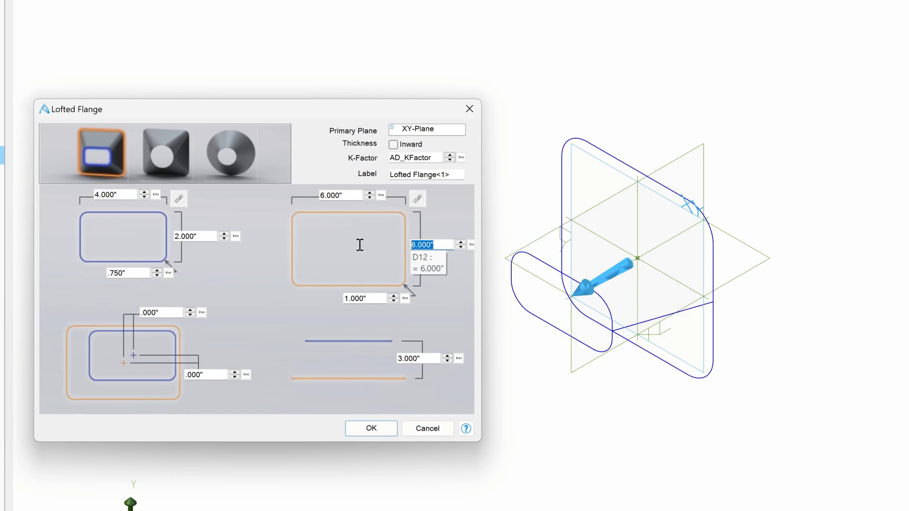
pyautogui.click(339, 195)
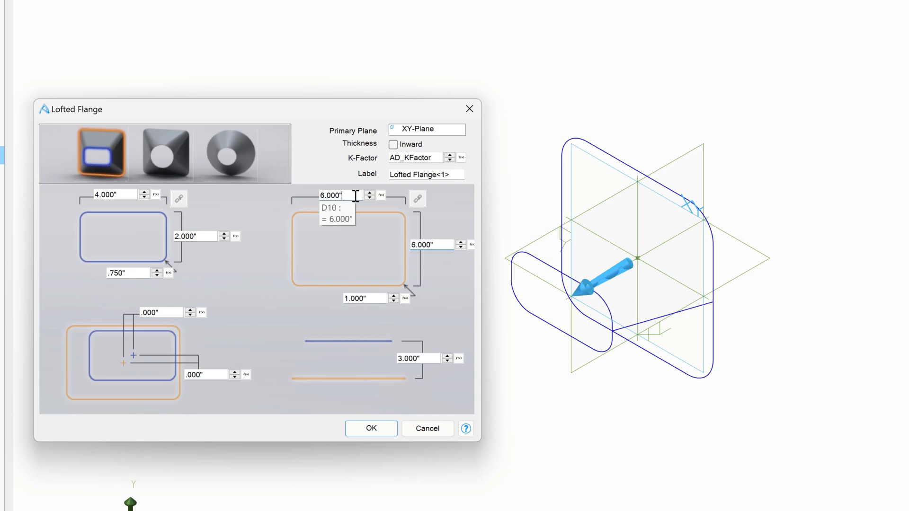
pyautogui.write('8')
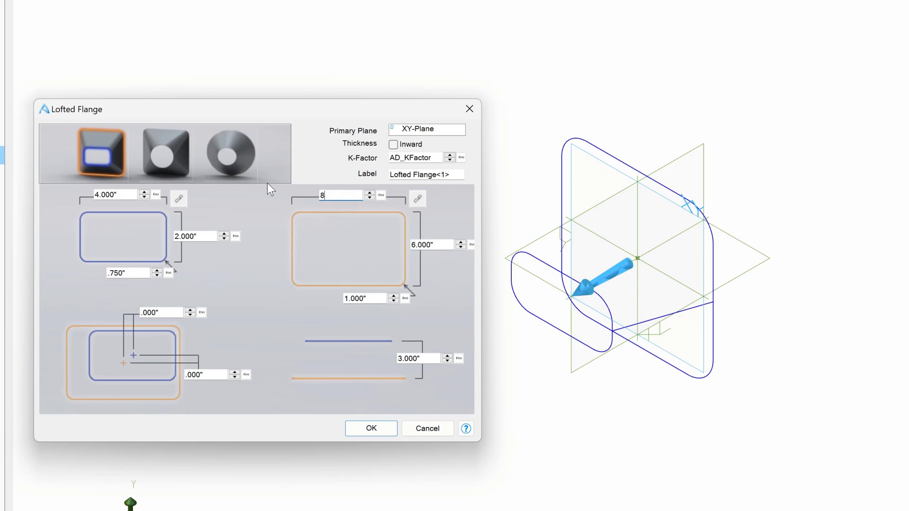
pyautogui.click(439, 245)
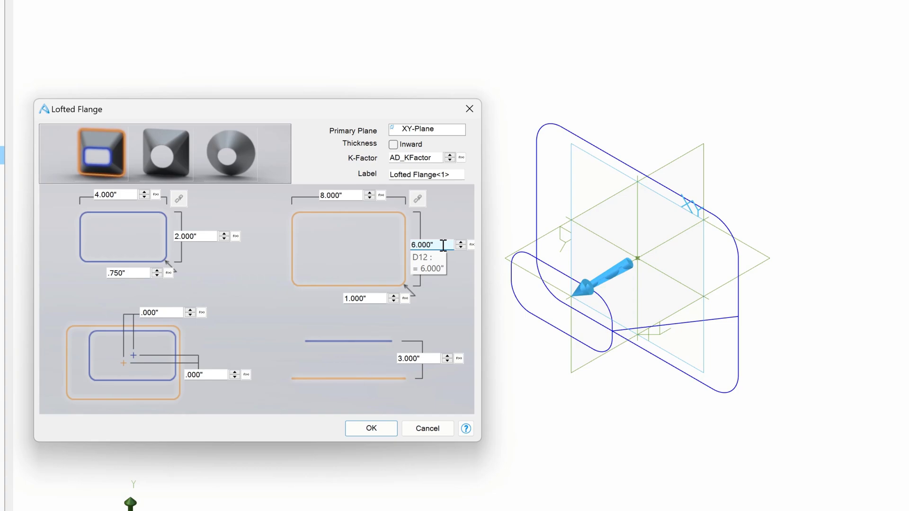
pyautogui.click(341, 195)
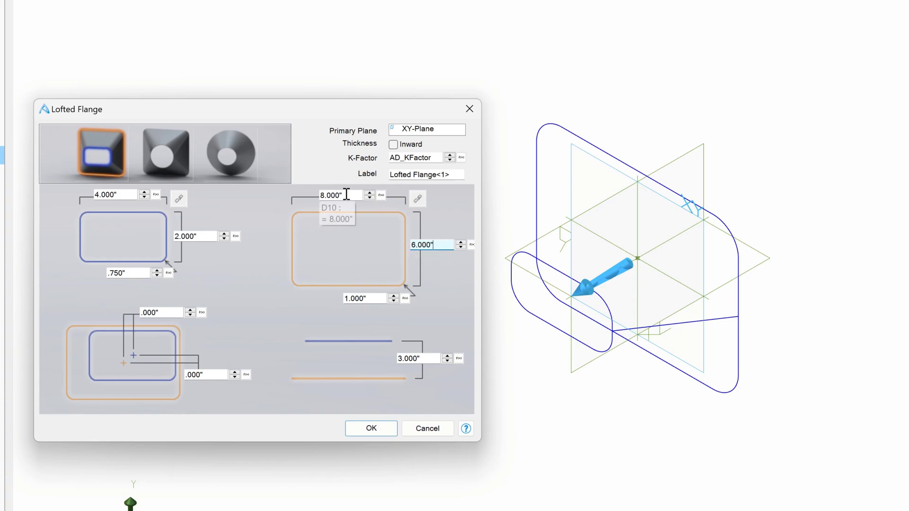
pyautogui.write('6')
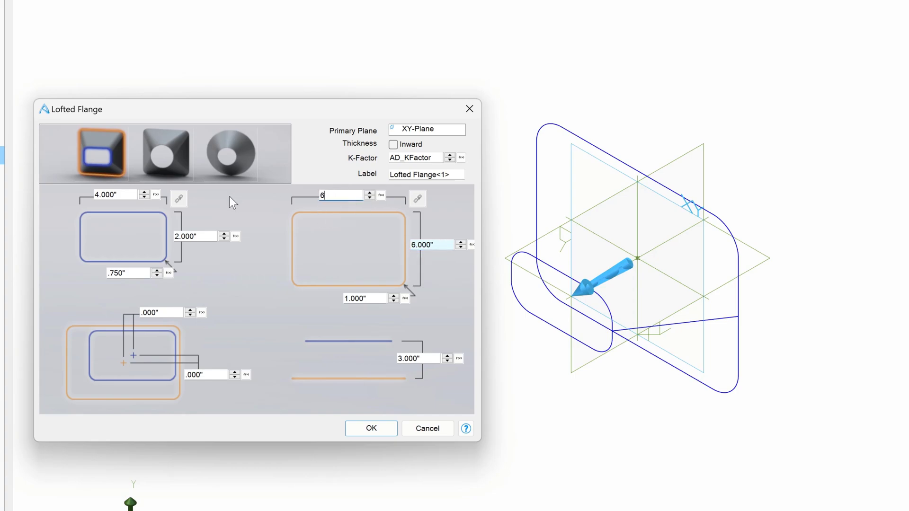
pyautogui.click(440, 244)
pyautogui.write('8')
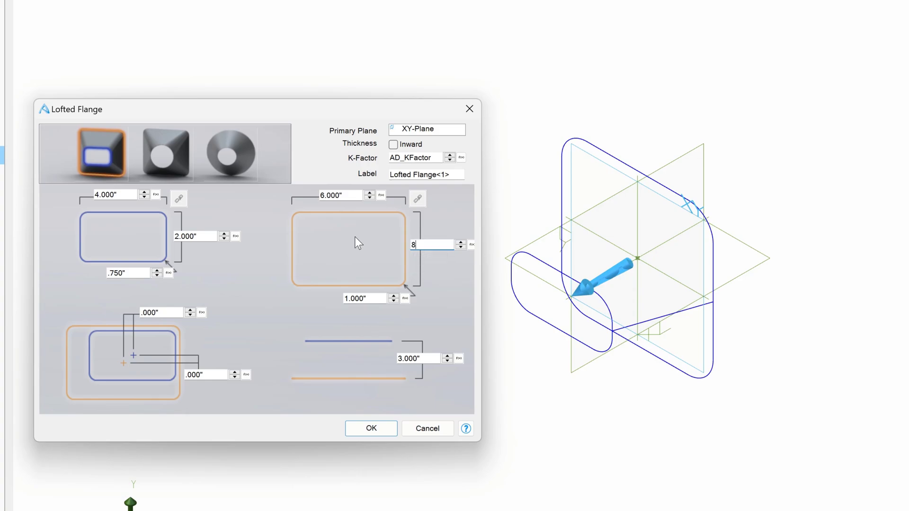
pyautogui.click(361, 196)
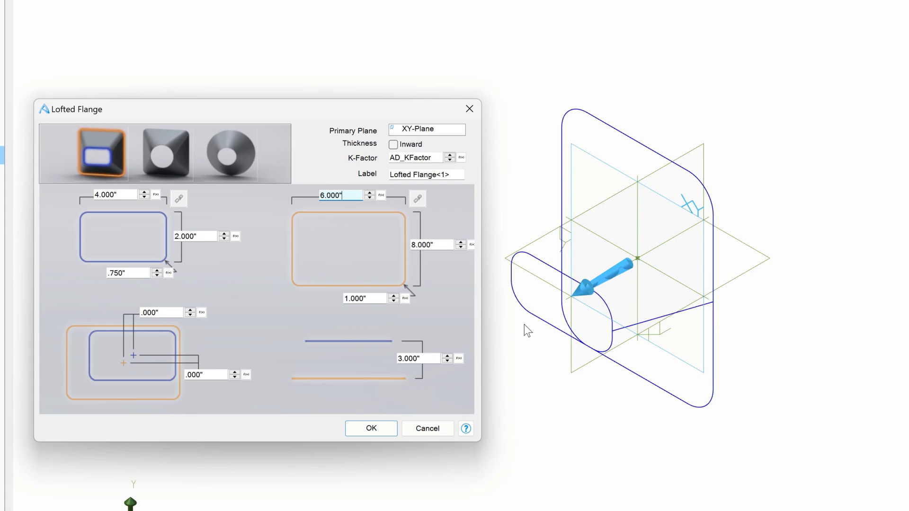
# Set the second profile's corner radius to 2 inches.
pyautogui.click(386, 299)
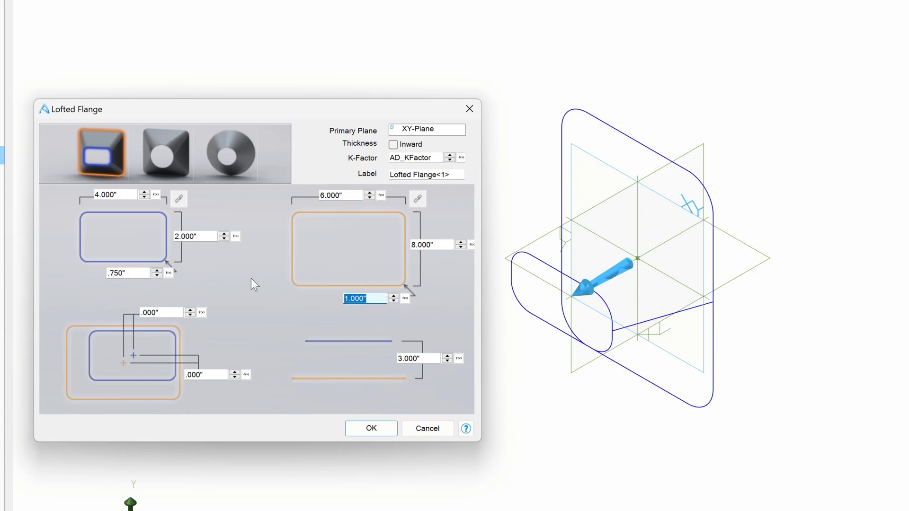
pyautogui.write('2')
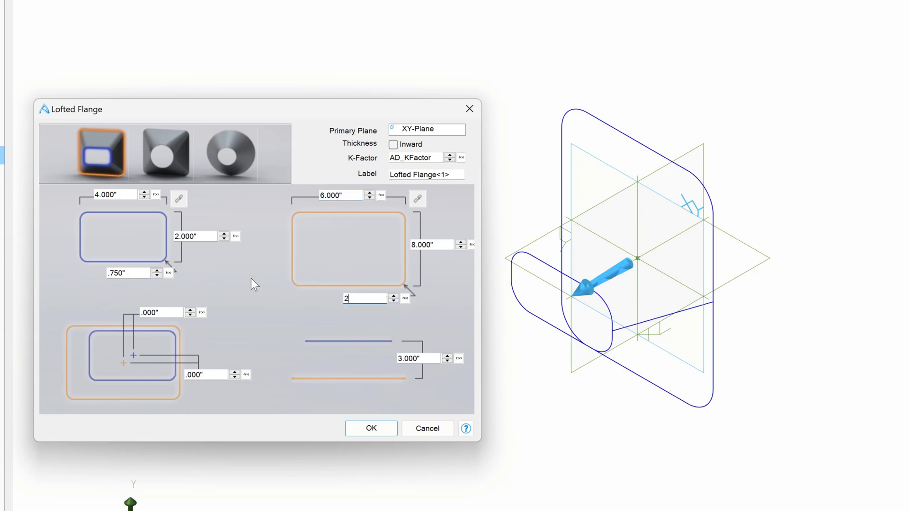
pyautogui.click(347, 196)
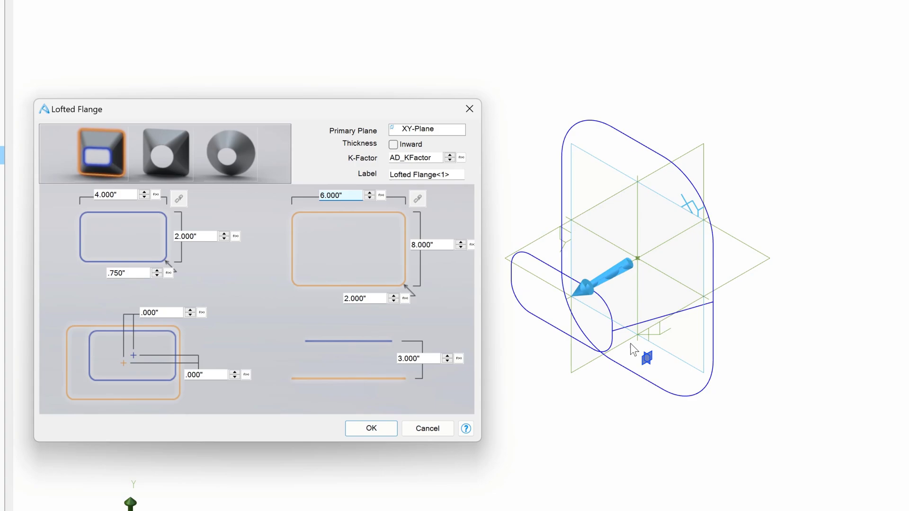
# Offset the first profile 1.000" and 6.000" and create the lofted flange.
pyautogui.click(166, 313)
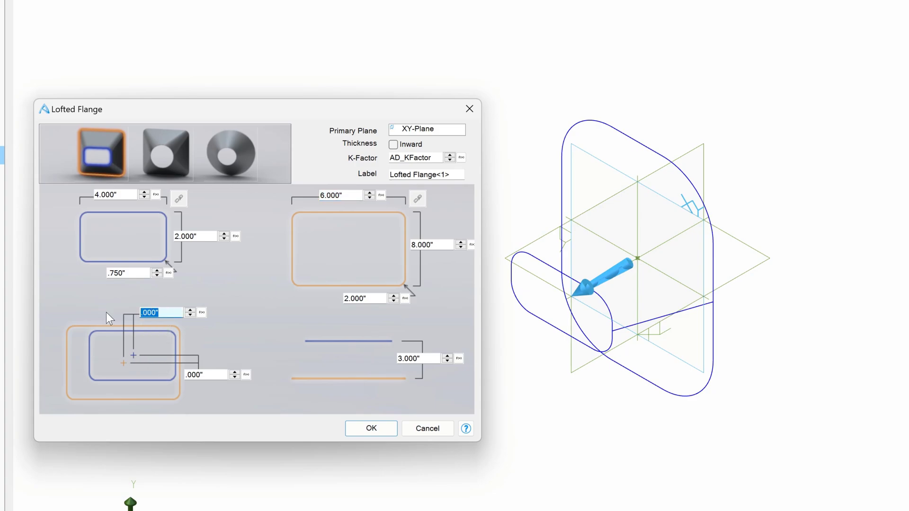
pyautogui.write('1')
pyautogui.press('Tab')
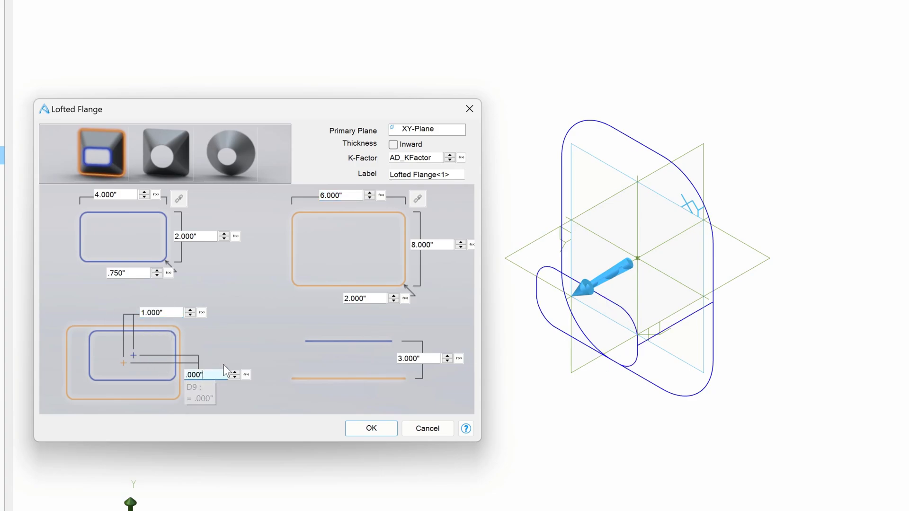
pyautogui.write('6')
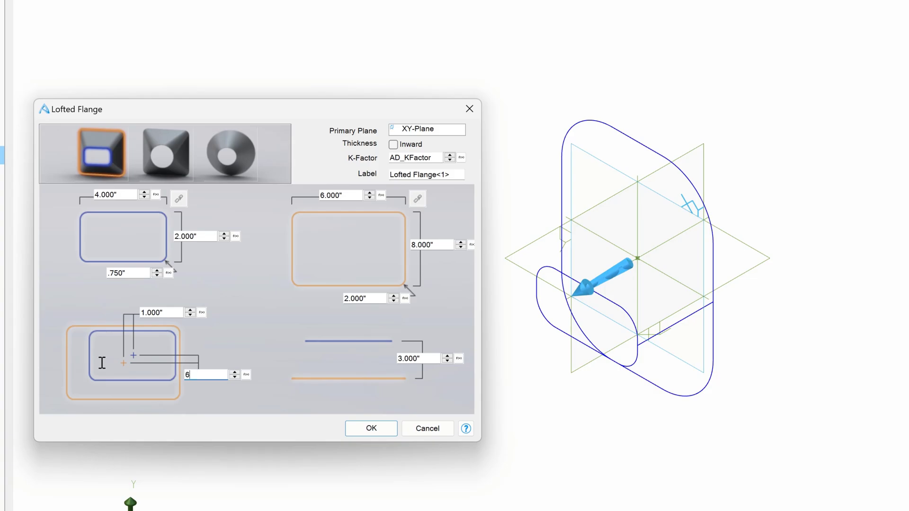
pyautogui.click(177, 312)
pyautogui.moveTo(615, 319)
pyautogui.mouseDown(button='middle')
pyautogui.moveTo(591, 321)
pyautogui.moveTo(599, 312)
pyautogui.mouseUp(button='middle')
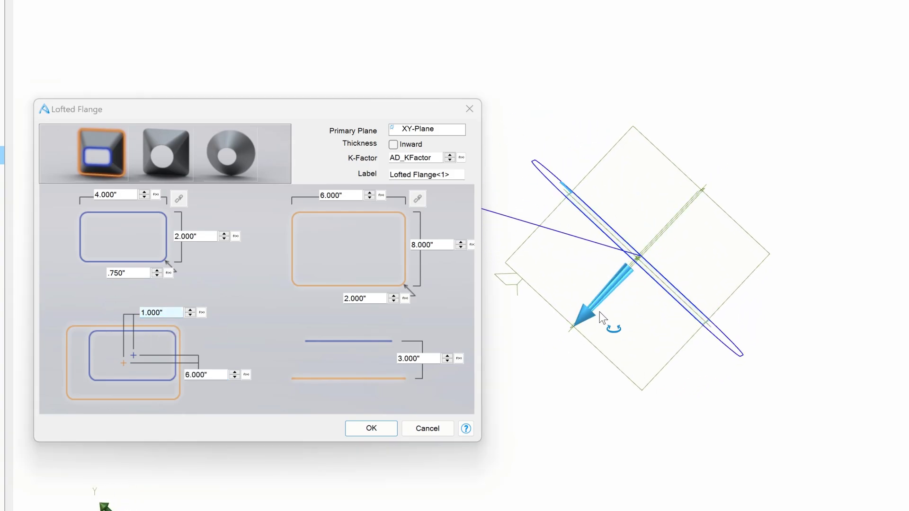
pyautogui.scroll(-3, 863, 307)
pyautogui.scroll(3, 607, 254)
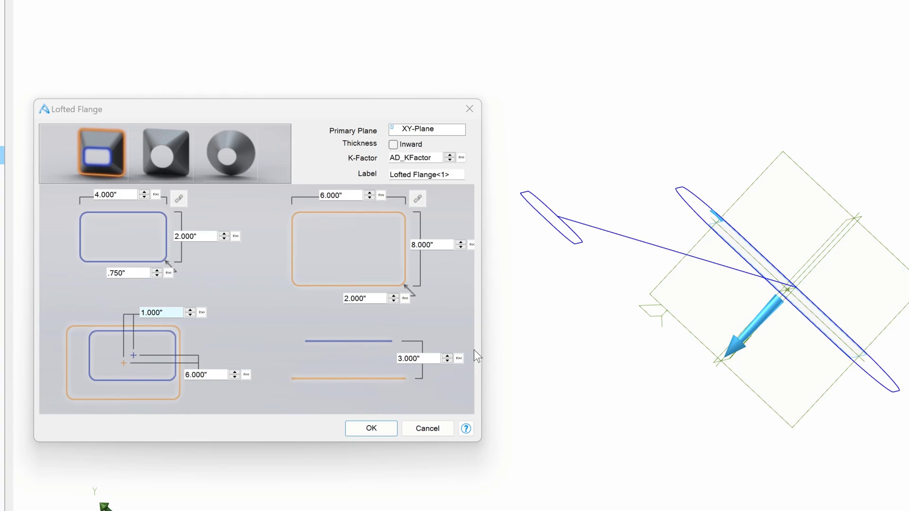
pyautogui.click(391, 428)
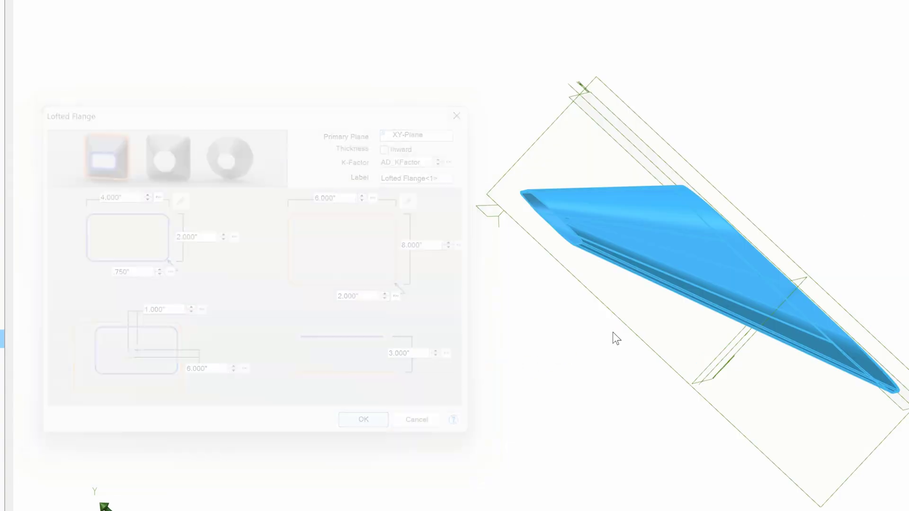
# Delete the rectangular lofted flange and start a new one with default sizes.
pyautogui.moveTo(612, 333)
pyautogui.mouseDown(button='middle')
pyautogui.moveTo(594, 336)
pyautogui.moveTo(676, 332)
pyautogui.moveTo(611, 337)
pyautogui.moveTo(626, 339)
pyautogui.mouseUp(button='middle')
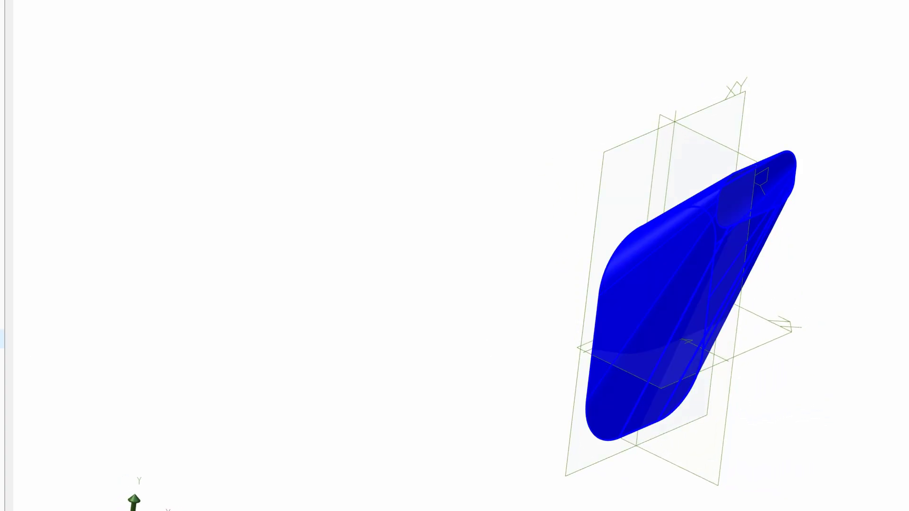
pyautogui.click(10, 392)
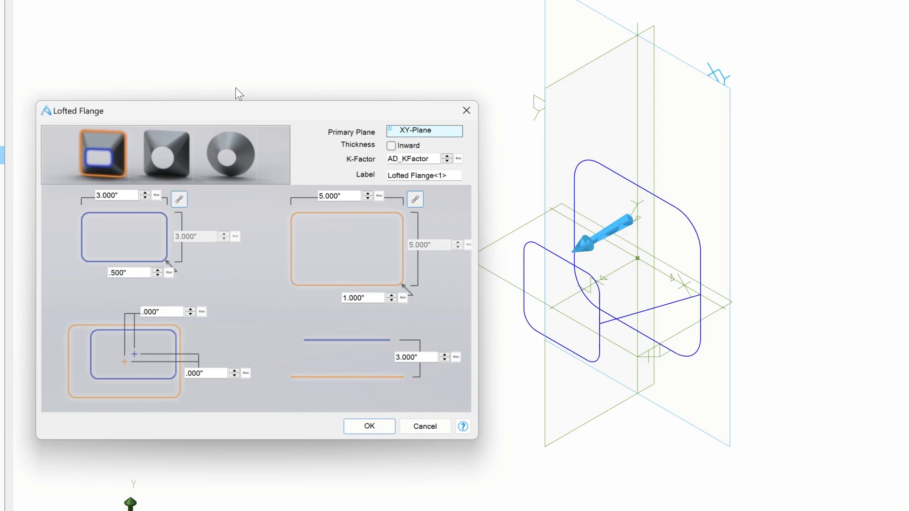
# Switch the loft type to rectangle-to-circle, after briefly trying circle-to-circle.
pyautogui.click(161, 157)
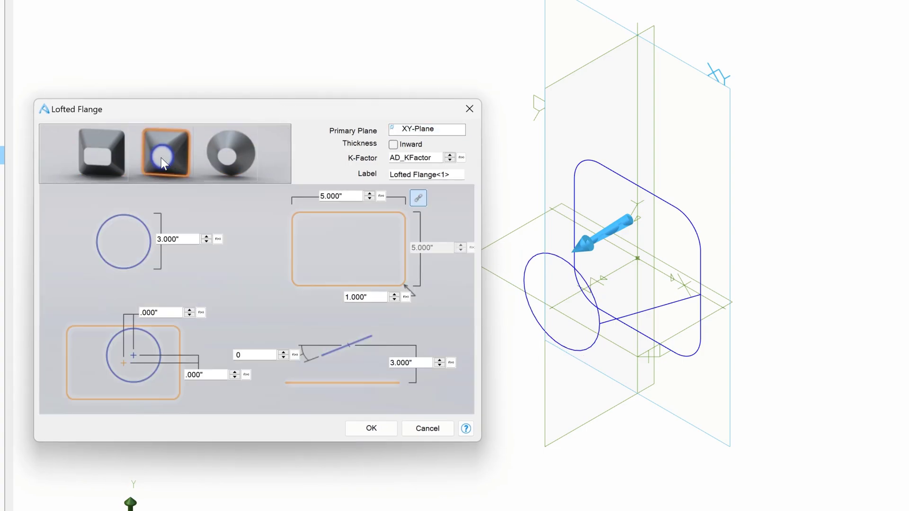
pyautogui.click(229, 162)
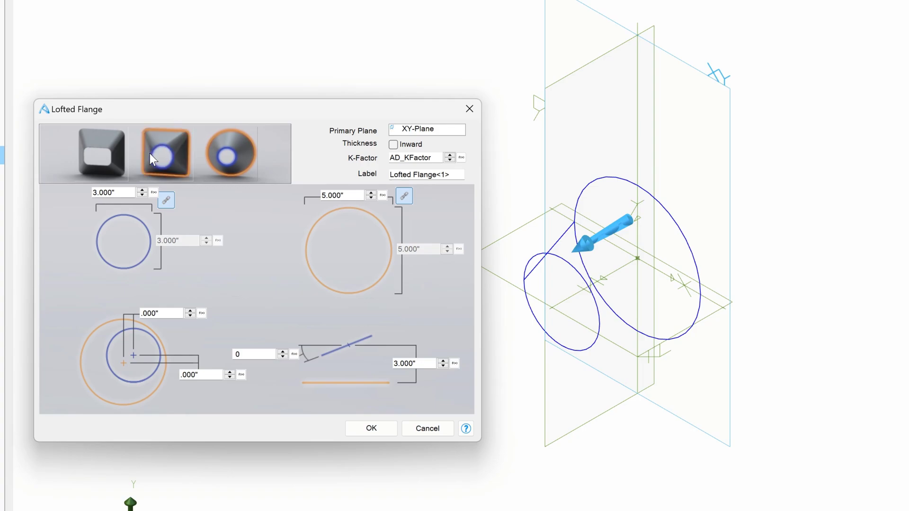
pyautogui.click(151, 153)
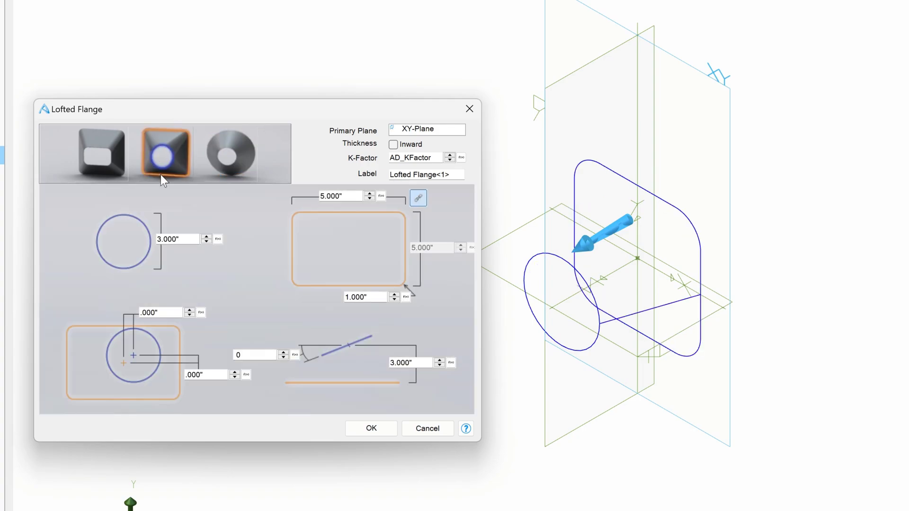
# Set circle diameter 2, rectangle width 8, and the first offset to 8.000".
pyautogui.doubleClick(188, 241)
pyautogui.write('2')
pyautogui.doubleClick(341, 196)
pyautogui.write('8')
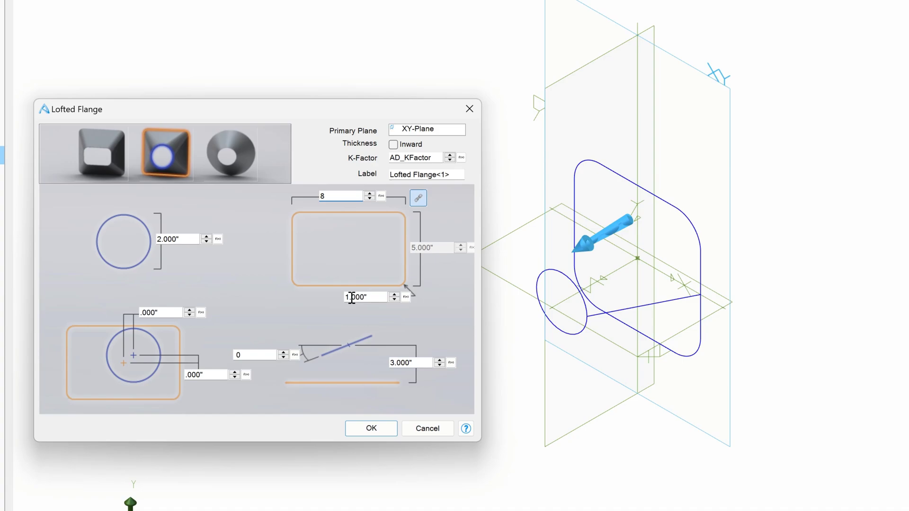
pyautogui.doubleClick(170, 314)
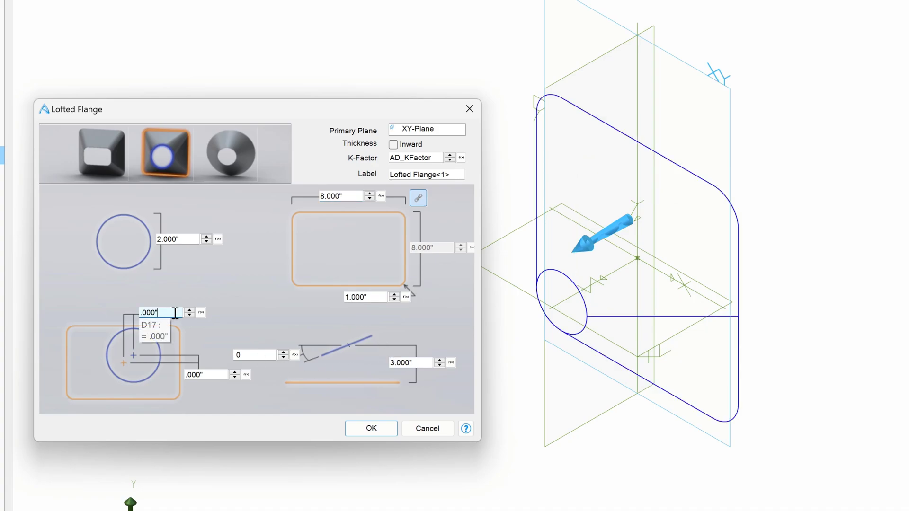
pyautogui.write('8')
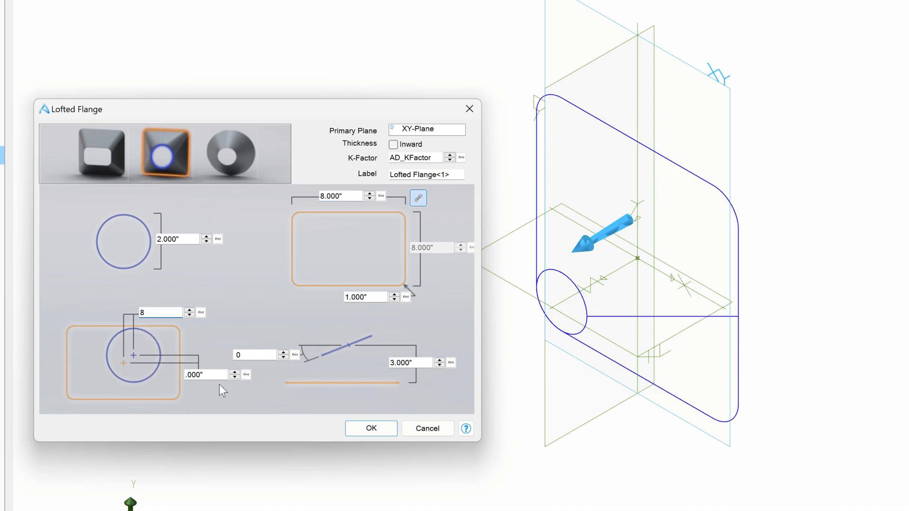
pyautogui.click(217, 375)
pyautogui.moveTo(218, 375); pyautogui.dragTo(60, 367)
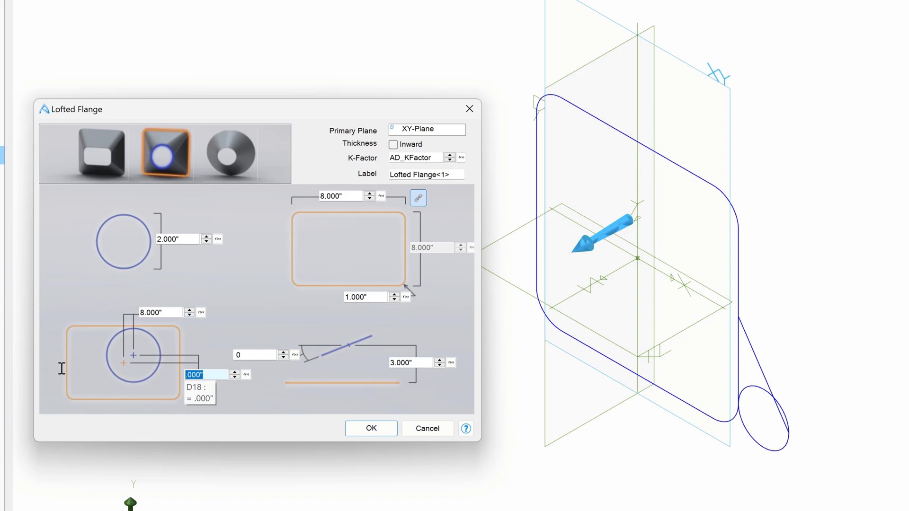
# Set the second offset to 1.000", tilt the circle about 28°, and create the flange.
pyautogui.write('1')
pyautogui.click(256, 356)
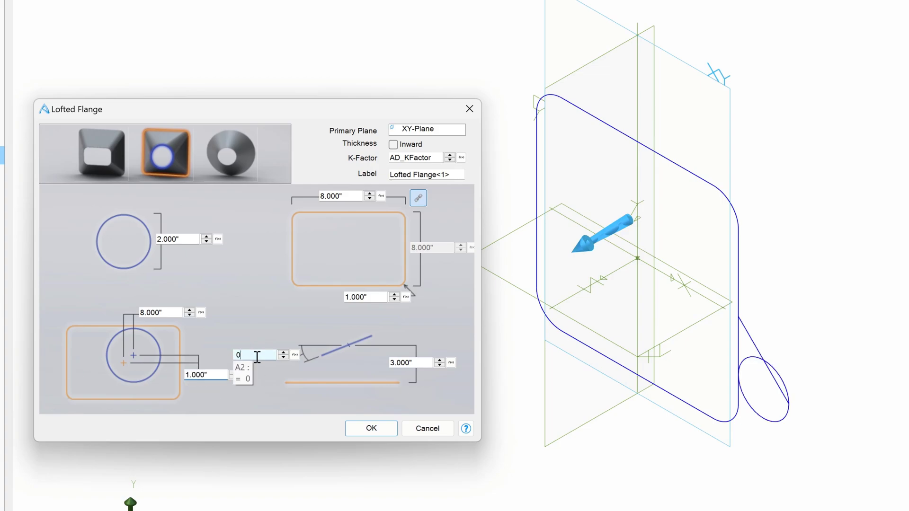
pyautogui.moveTo(260, 356); pyautogui.dragTo(187, 350)
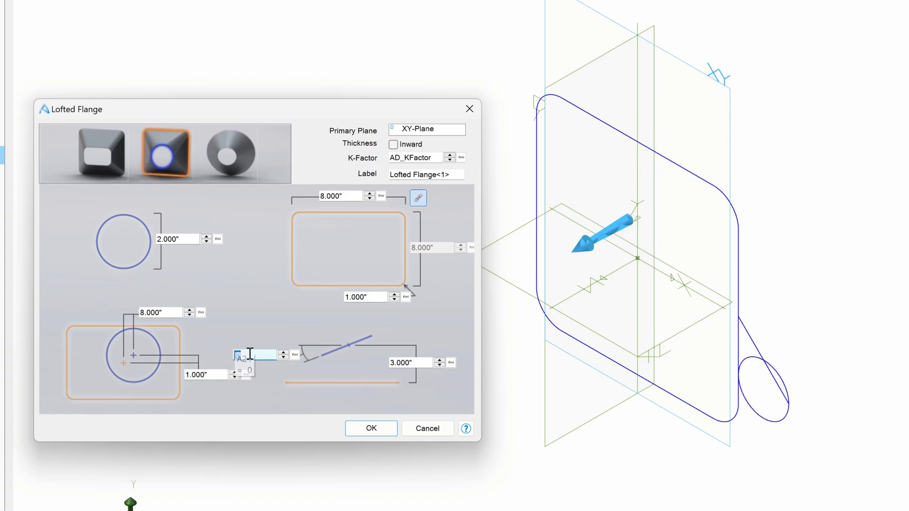
pyautogui.click(282, 353)
pyautogui.click(282, 353)
pyautogui.click(282, 353)
pyautogui.click(282, 354)
pyautogui.click(282, 354)
pyautogui.click(282, 353)
pyautogui.click(282, 353)
pyautogui.click(282, 353)
pyautogui.moveTo(282, 353); pyautogui.dragTo(283, 353)
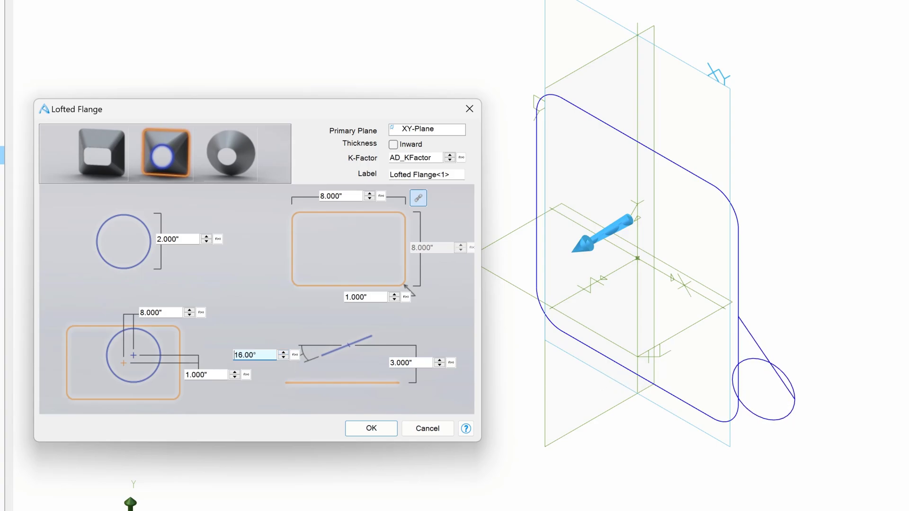
pyautogui.click(901, 33)
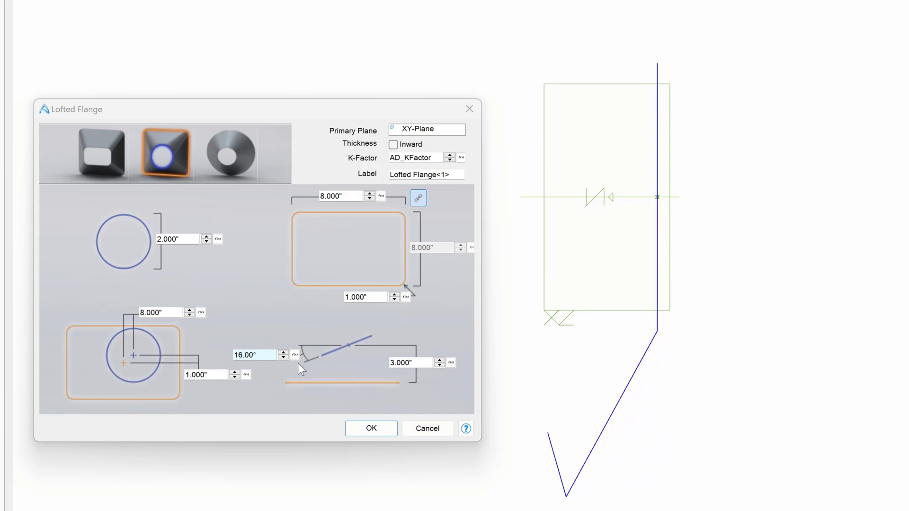
pyautogui.moveTo(283, 353); pyautogui.dragTo(283, 353)
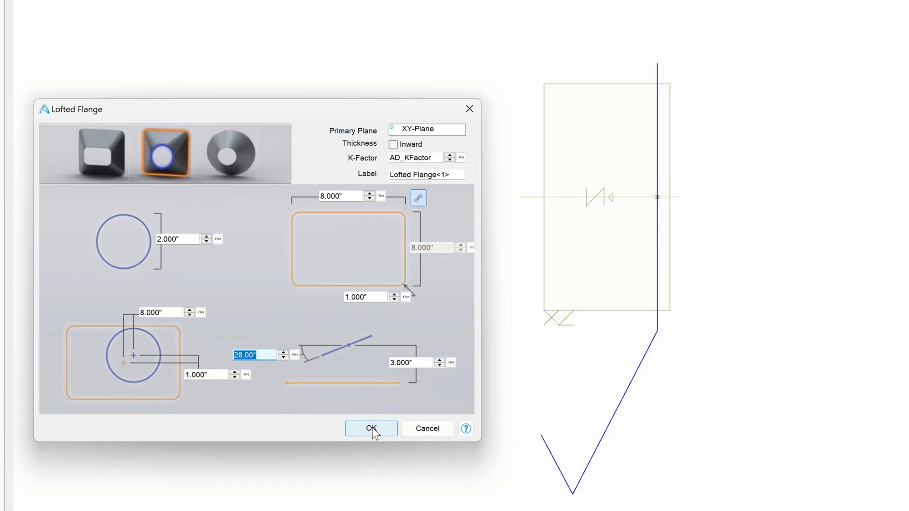
pyautogui.click(372, 428)
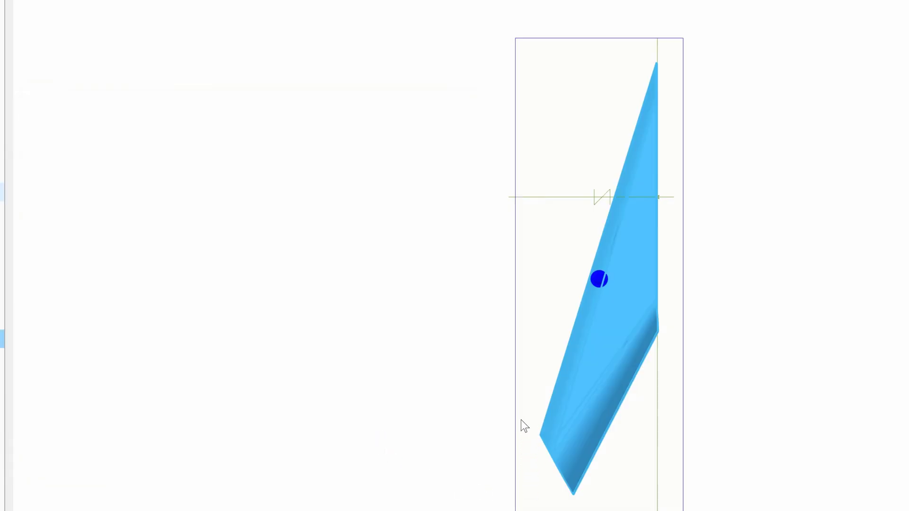
# Orbit and zoom around the tilted circle-to-square lofted flange to inspect it in 3-D.
pyautogui.moveTo(561, 450); pyautogui.dragTo(615, 446, button='middle')
pyautogui.scroll(-2, 563, 257)
pyautogui.scroll(2, 669, 163)
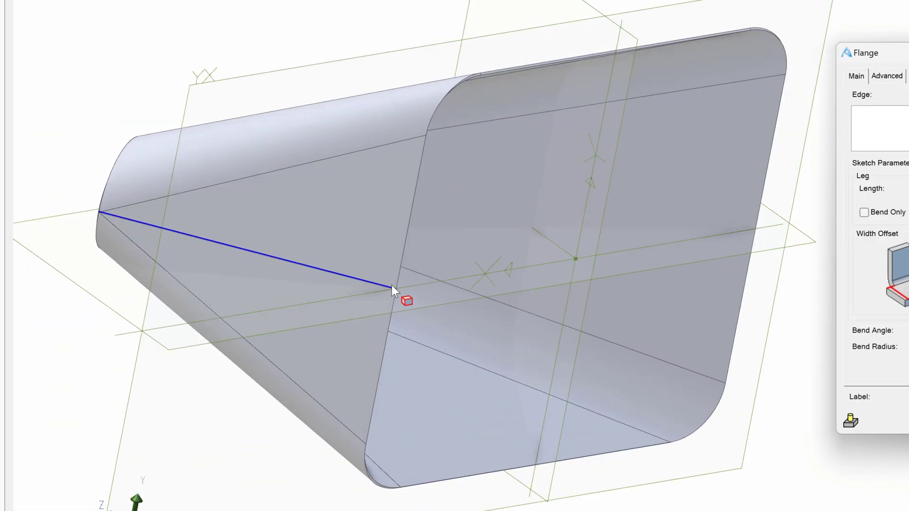
# Rotate and zoom the model to bring both edges of the loft's open seam into view.
pyautogui.scroll(3, 435, 182)
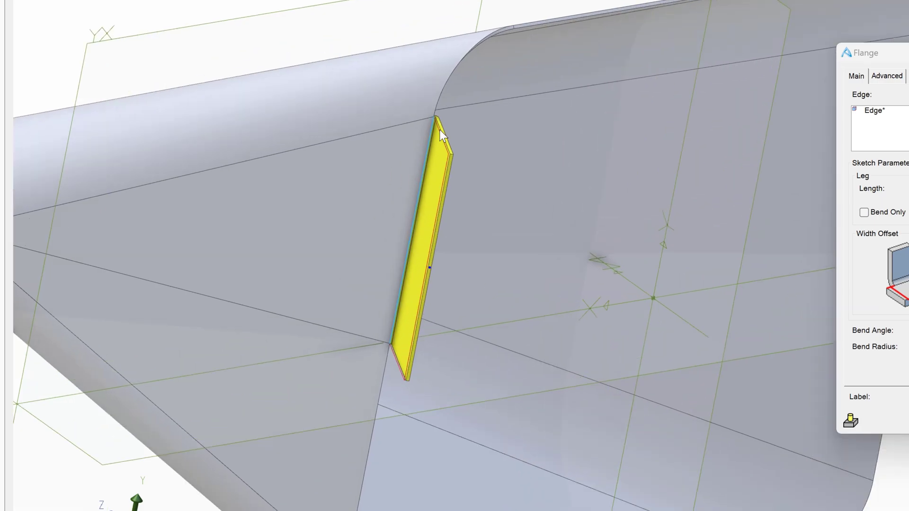
pyautogui.moveTo(439, 130); pyautogui.dragTo(439, 121, button='middle')
pyautogui.scroll(3, 439, 121)
pyautogui.scroll(-3, 436, 134)
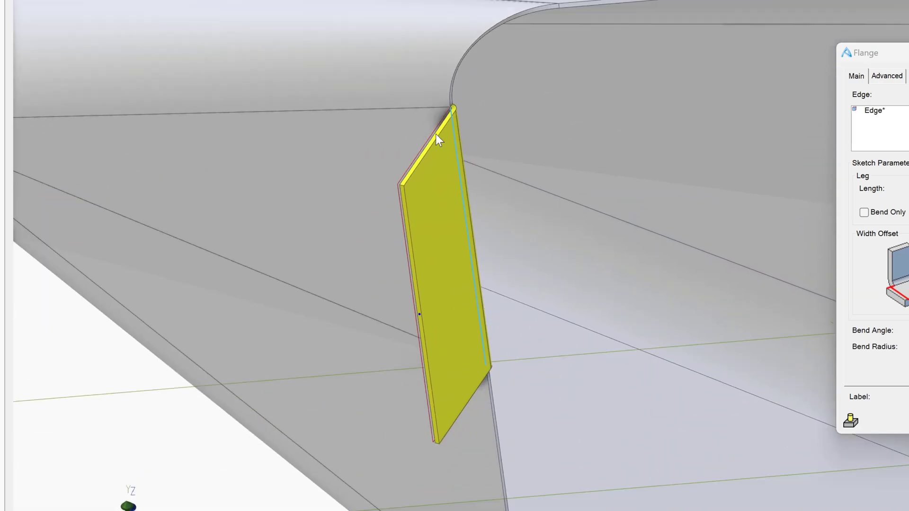
pyautogui.scroll(-5, 439, 321)
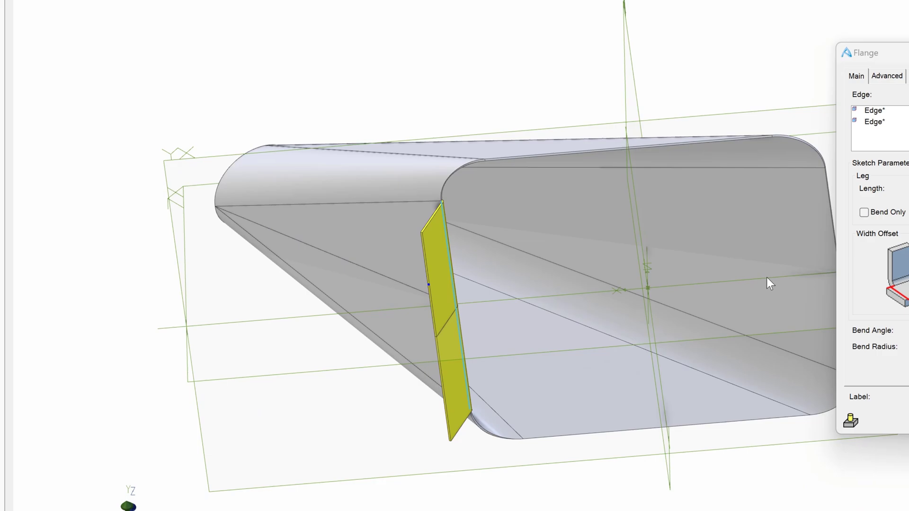
# Accept the seam edge flanges, then view the flat pattern isometrically and orbit to inspect it.
pyautogui.press('Return')
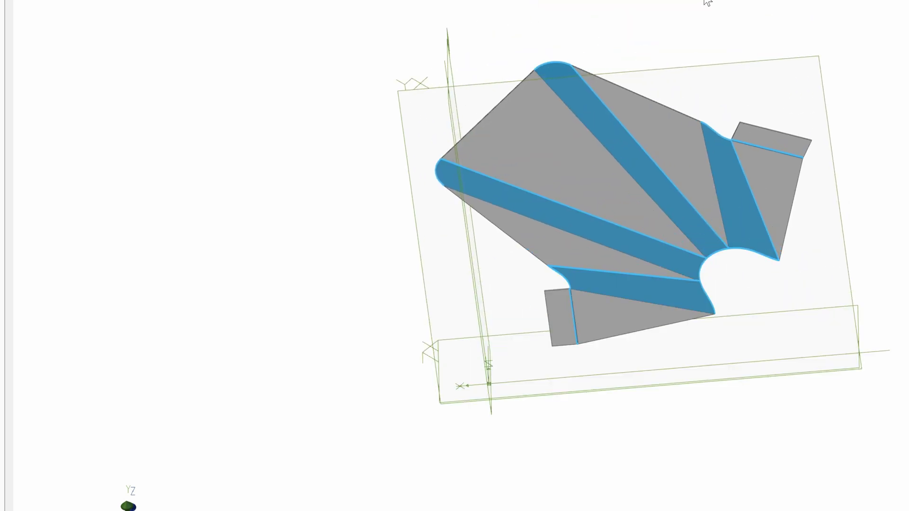
pyautogui.click(713, 98)
pyautogui.hotkey('ctrl', 'i')
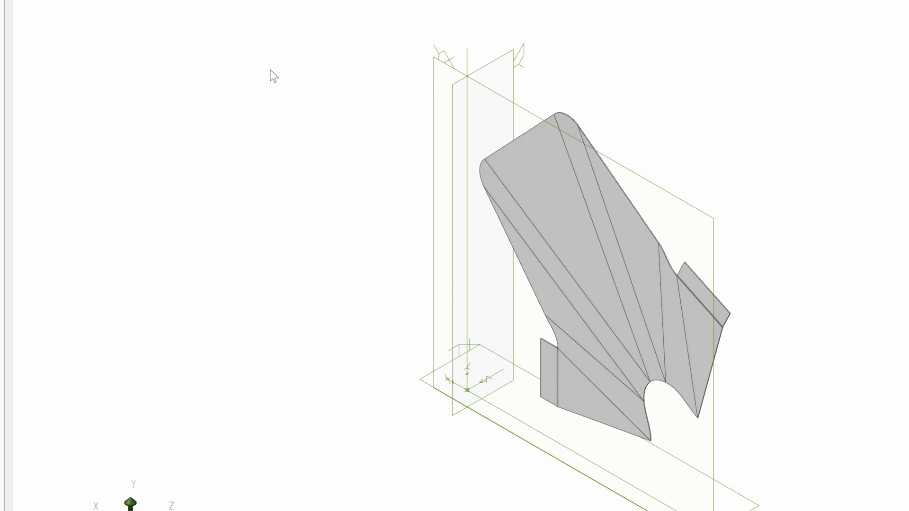
pyautogui.moveTo(563, 374)
pyautogui.mouseDown(button='middle')
pyautogui.moveTo(587, 364)
pyautogui.moveTo(580, 373)
pyautogui.mouseUp(button='middle')
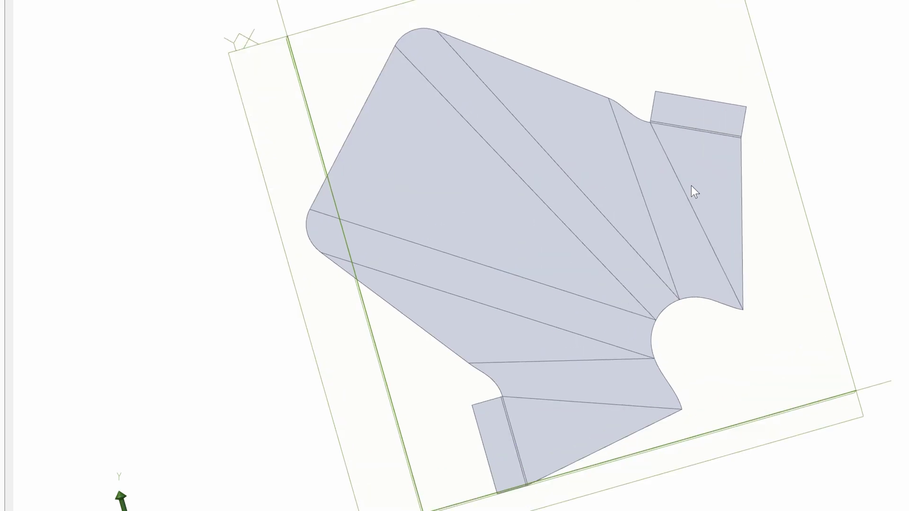